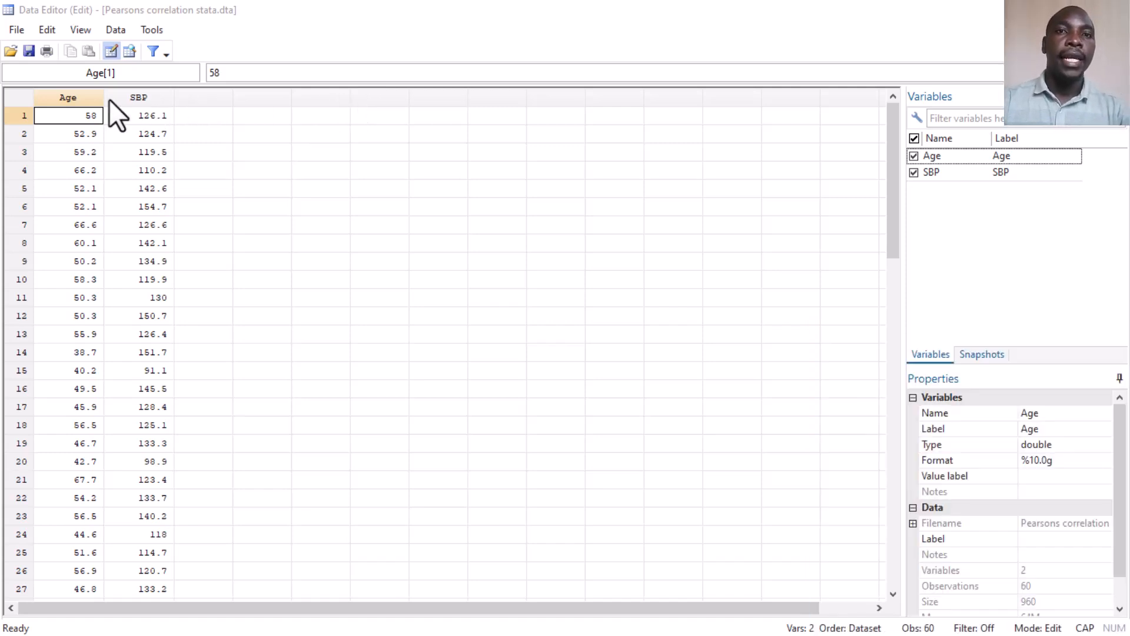
Step: Examine the Age and SBP variable columns in the data editor
{"action": "left_click", "coordinate": [87, 100]}
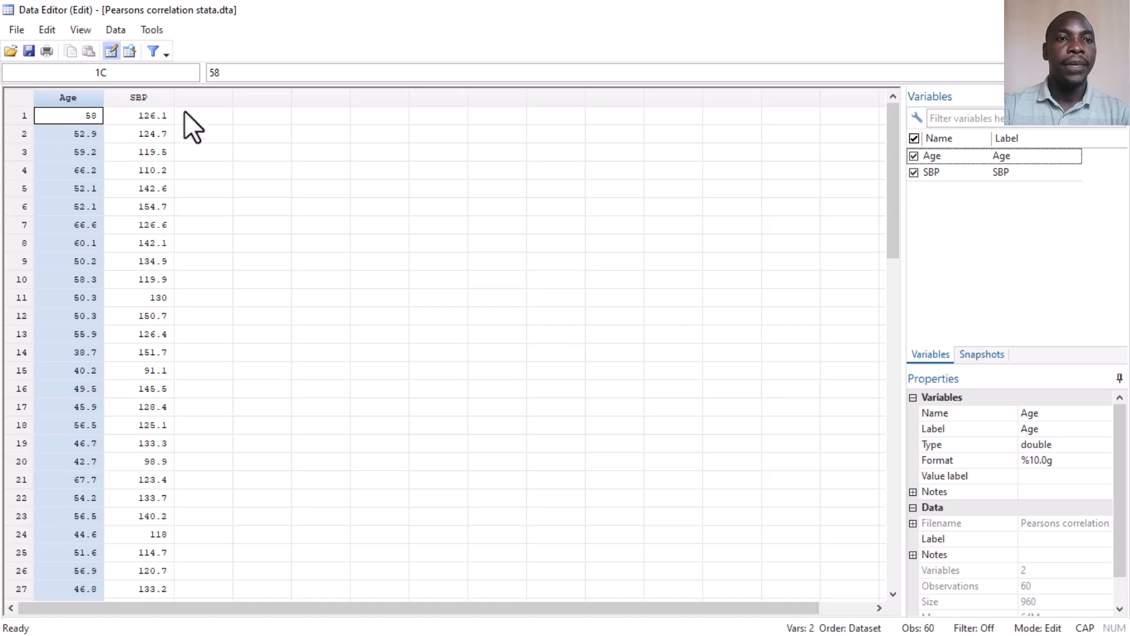
{"action": "left_click", "coordinate": [214, 127]}
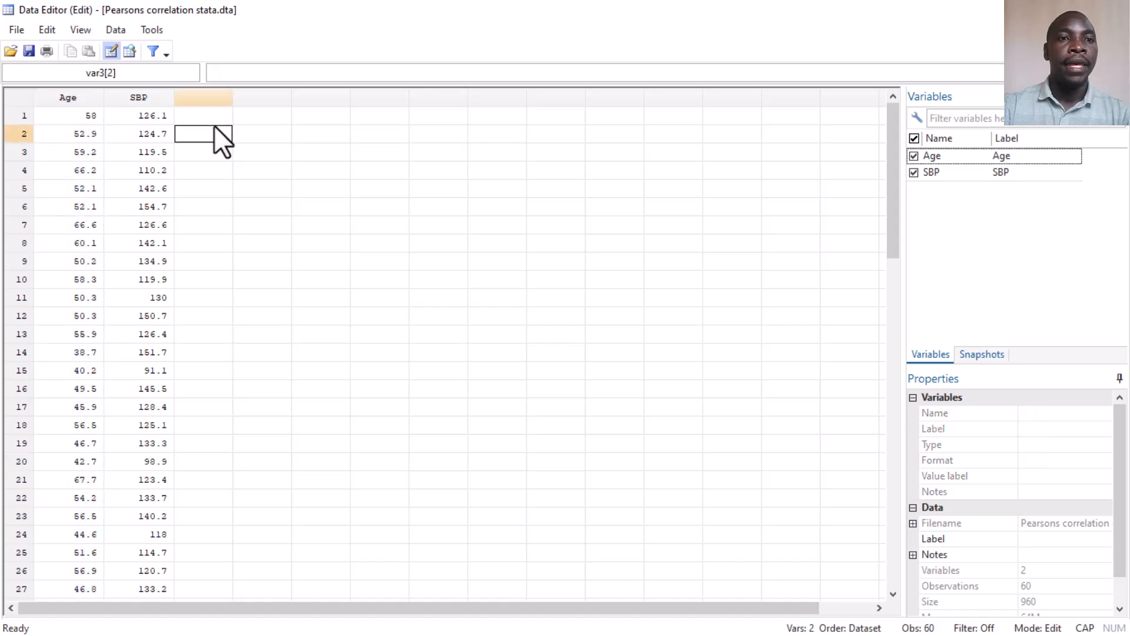
{"action": "left_click", "coordinate": [63, 98]}
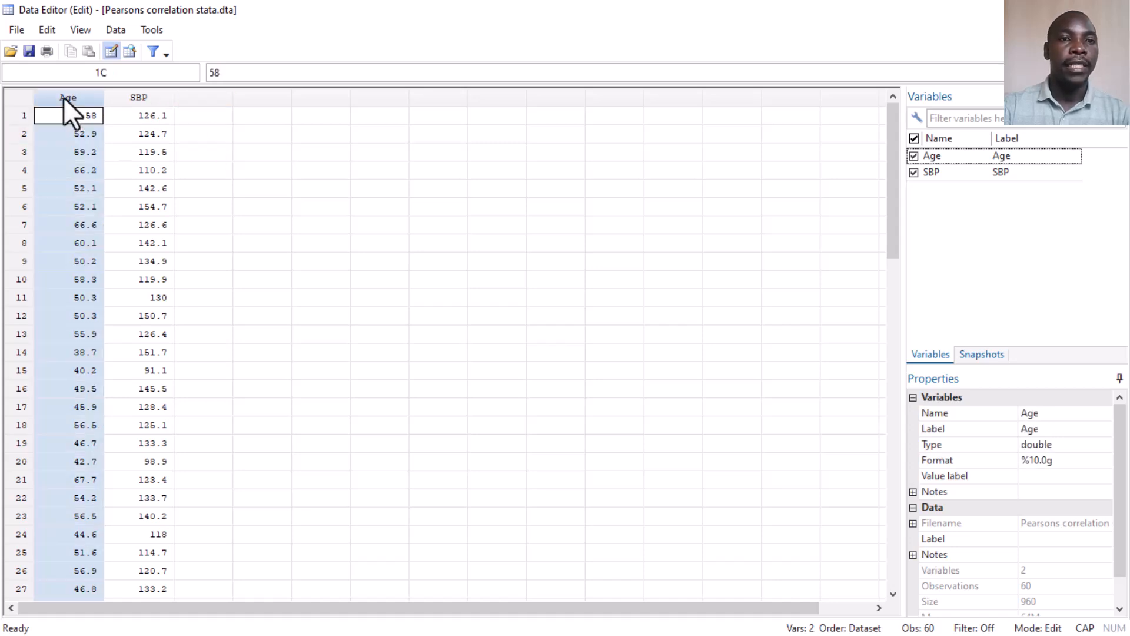
{"action": "left_click", "coordinate": [136, 98]}
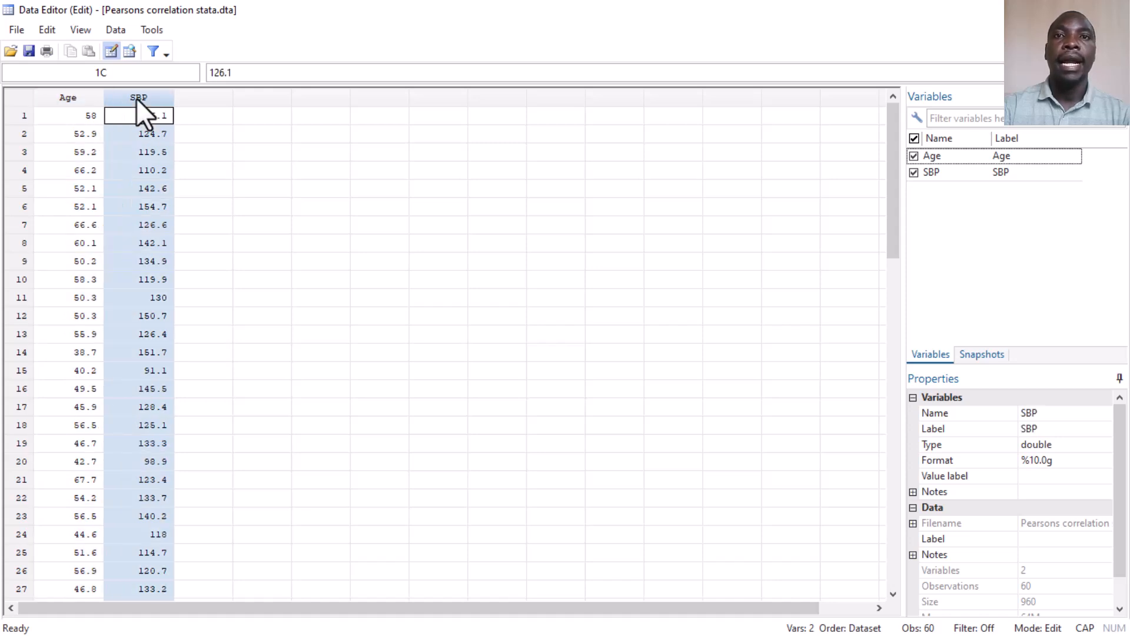
{"action": "left_click", "coordinate": [83, 98]}
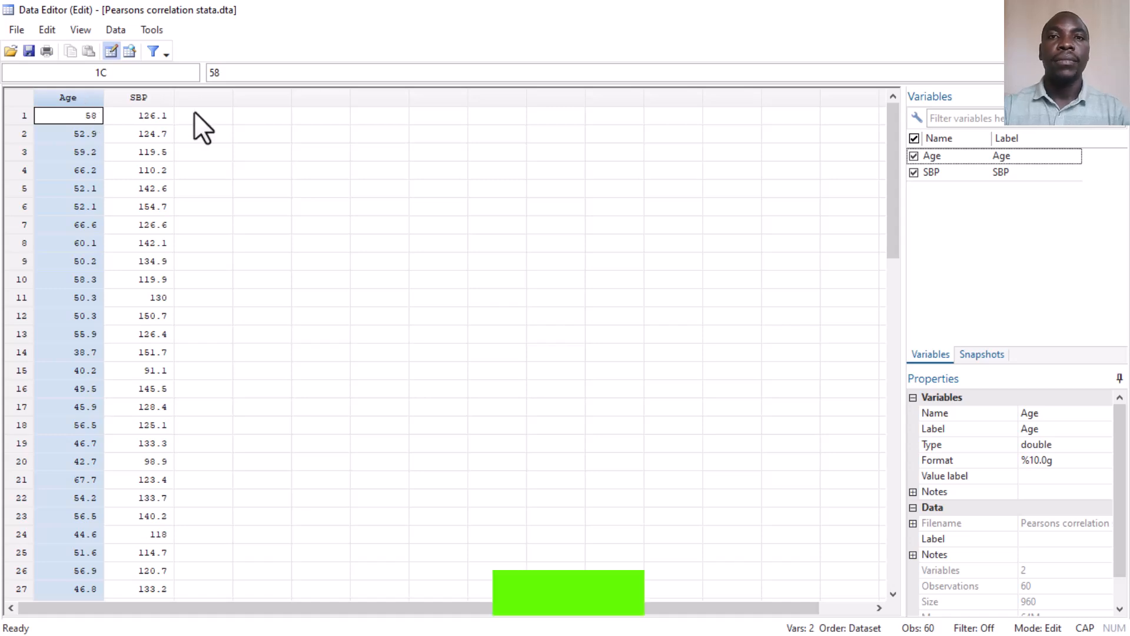
{"action": "left_click_drag", "start_coordinate": [127, 95], "coordinate": [86, 96]}
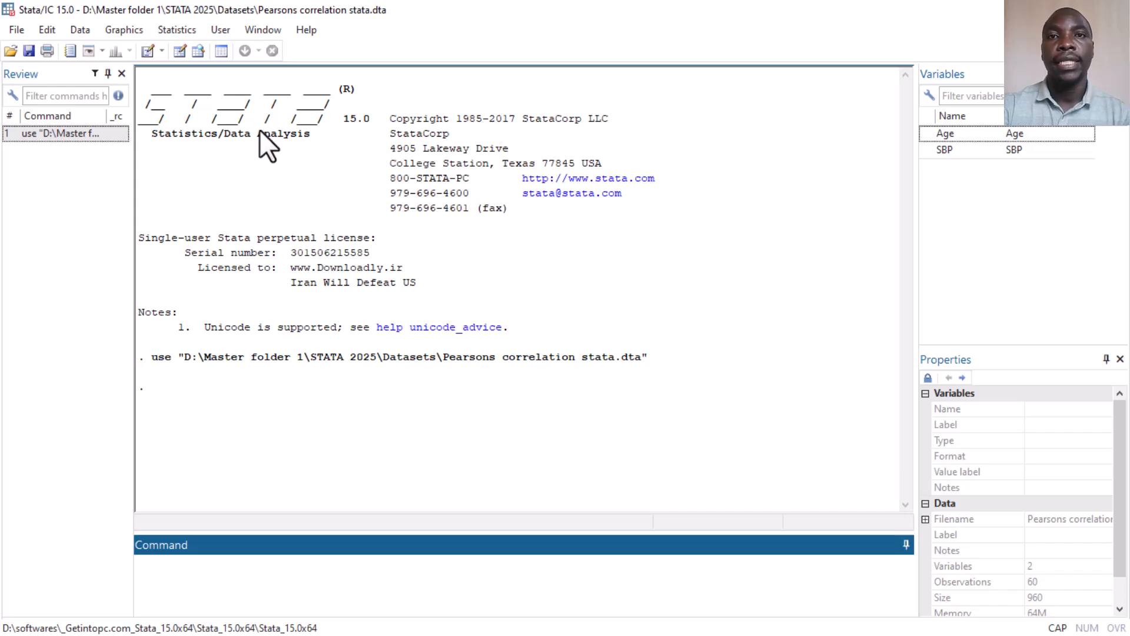
Step: Set up a pairwise correlation with the variables Age and SBP
{"action": "left_click", "coordinate": [177, 30]}
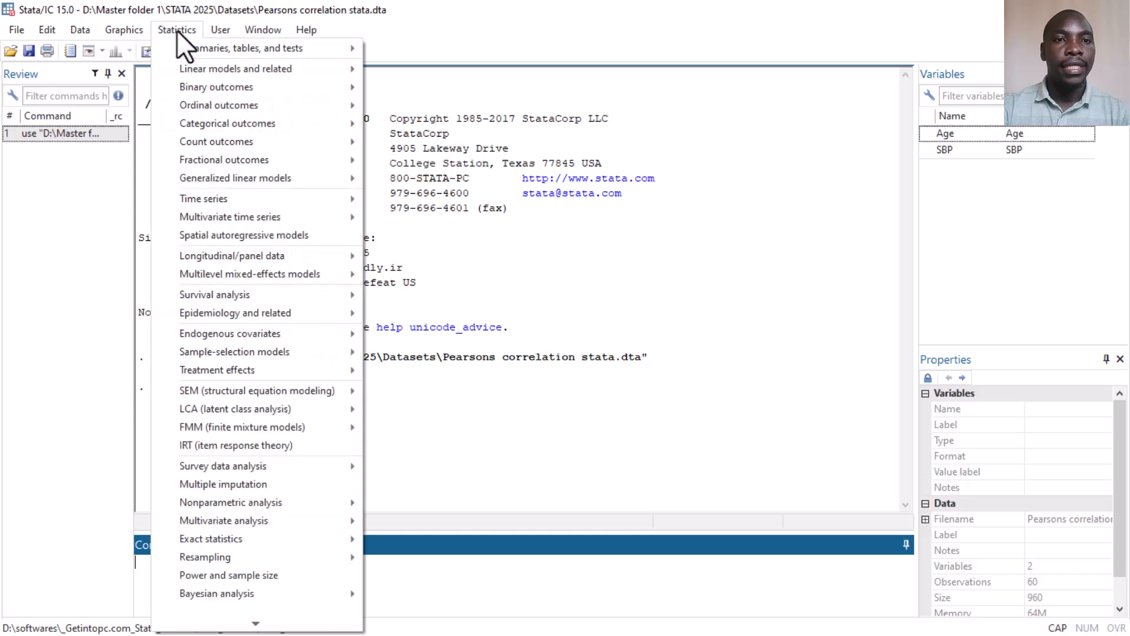
{"action": "mouse_move", "coordinate": [259, 46]}
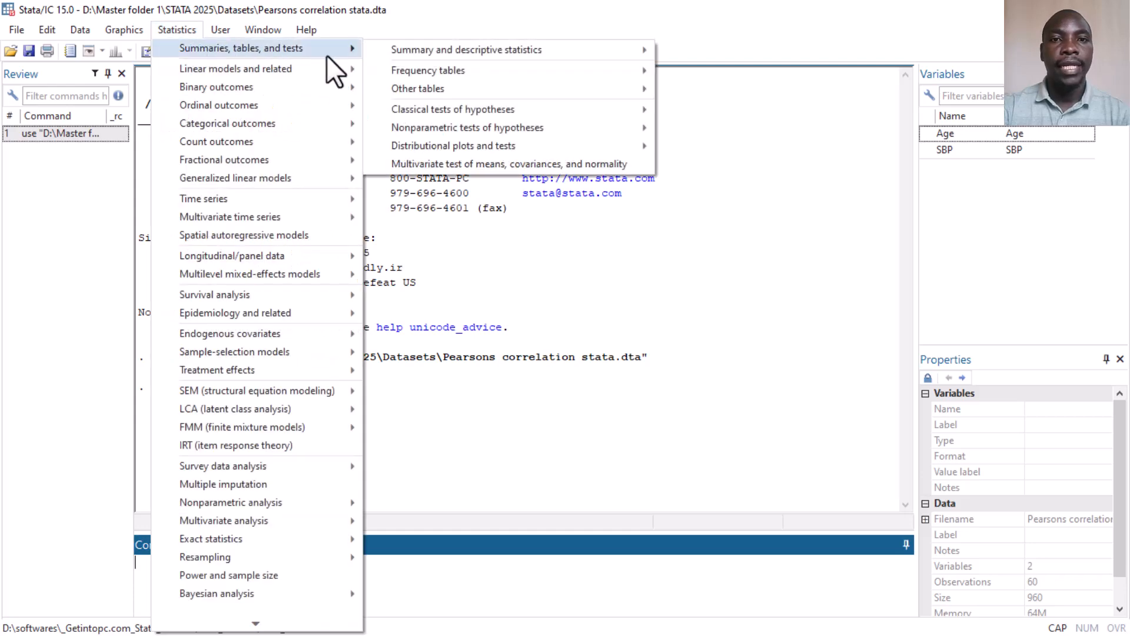
{"action": "mouse_move", "coordinate": [503, 56]}
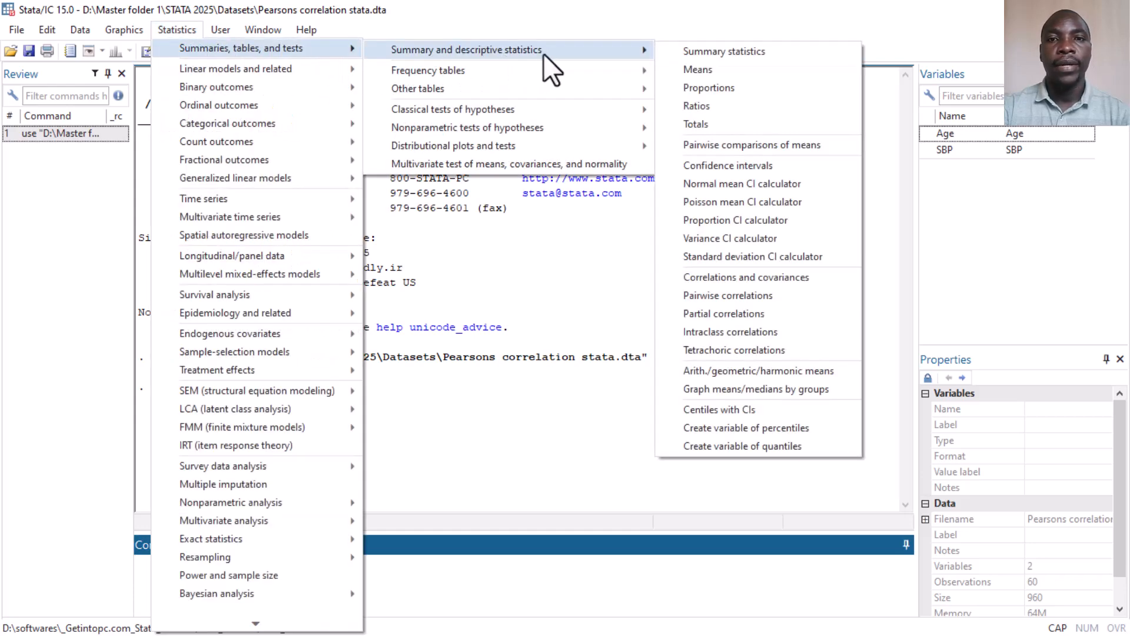
{"action": "left_click", "coordinate": [727, 298]}
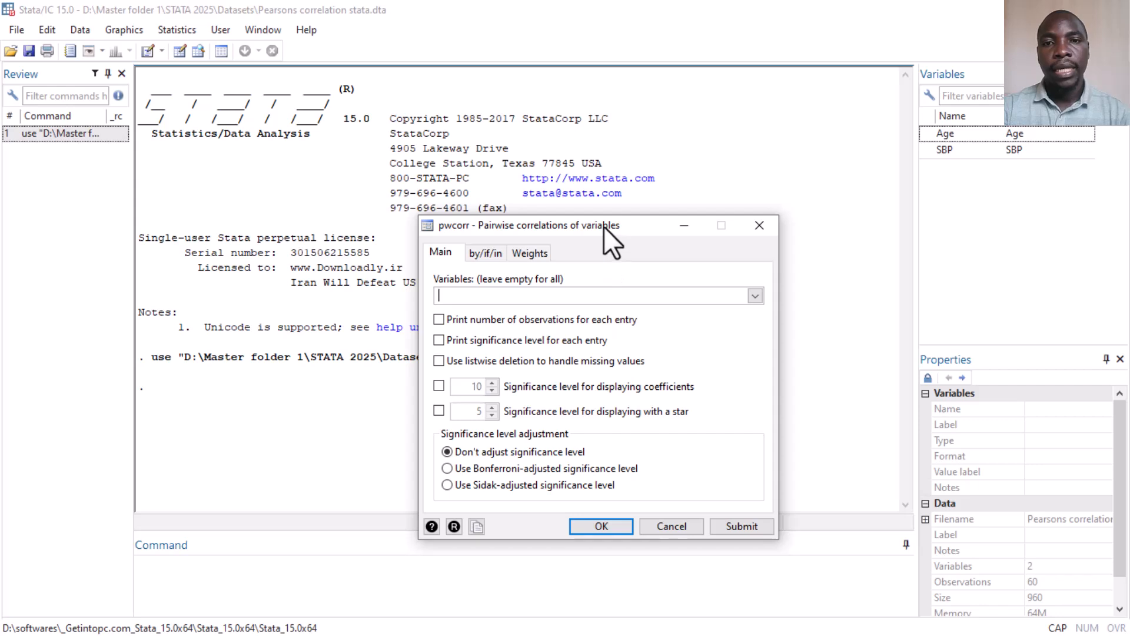
{"action": "left_click_drag", "start_coordinate": [603, 227], "coordinate": [597, 130]}
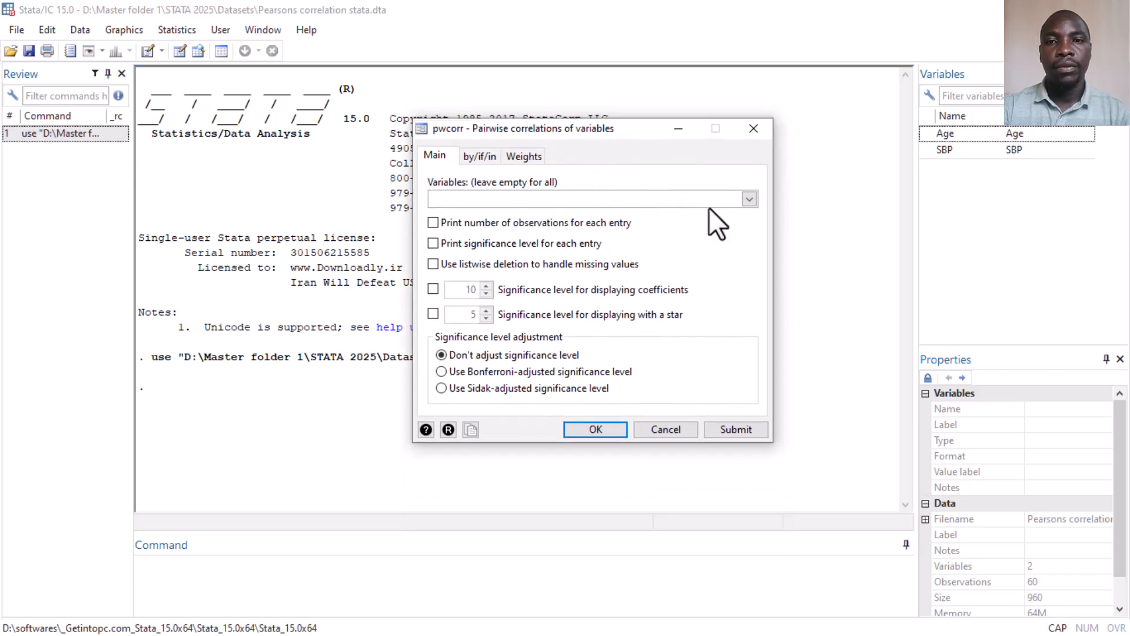
{"action": "left_click", "coordinate": [749, 199]}
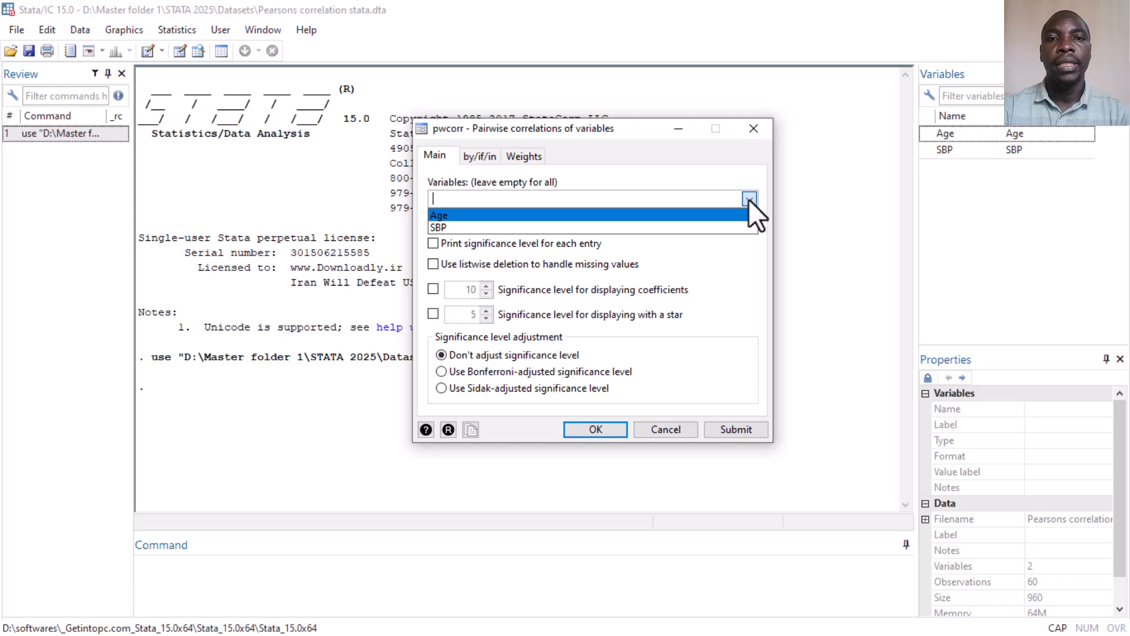
{"action": "left_click", "coordinate": [697, 215]}
{"action": "left_click", "coordinate": [676, 227]}
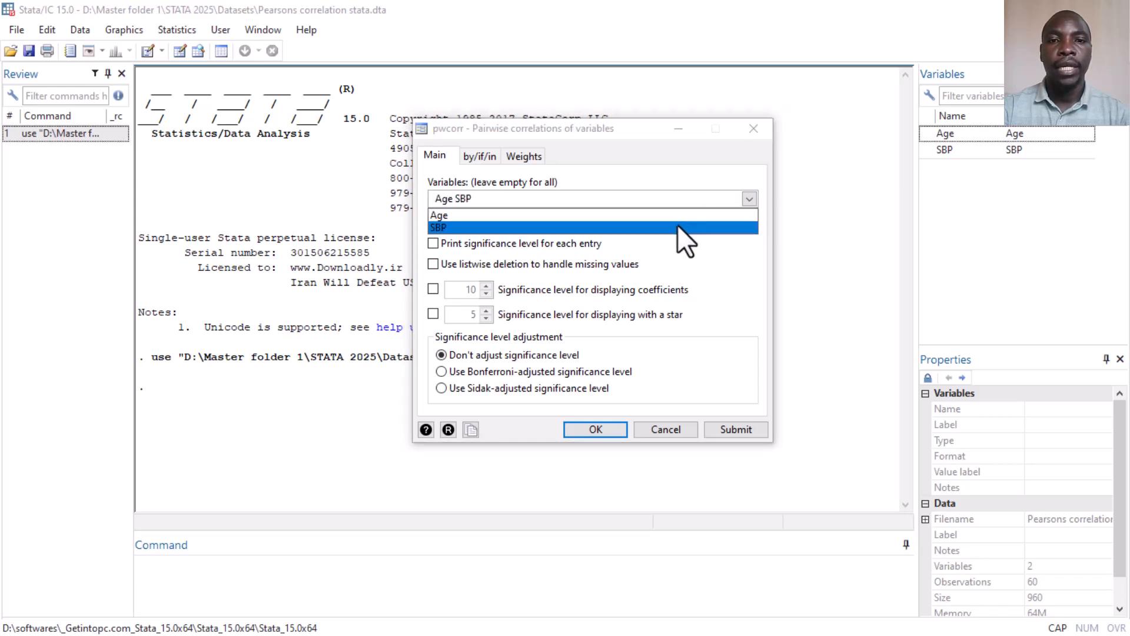
Step: Run the correlation with significance levels printed for each entry and a star at the 5 percent significance level
{"action": "left_click", "coordinate": [433, 244]}
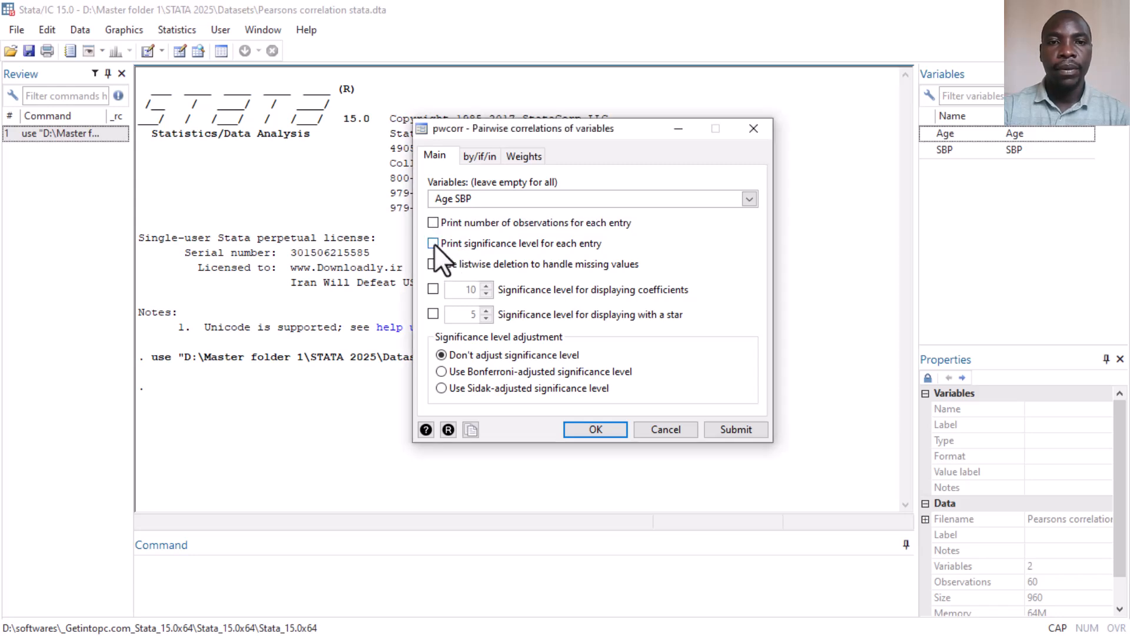
{"action": "left_click", "coordinate": [433, 243]}
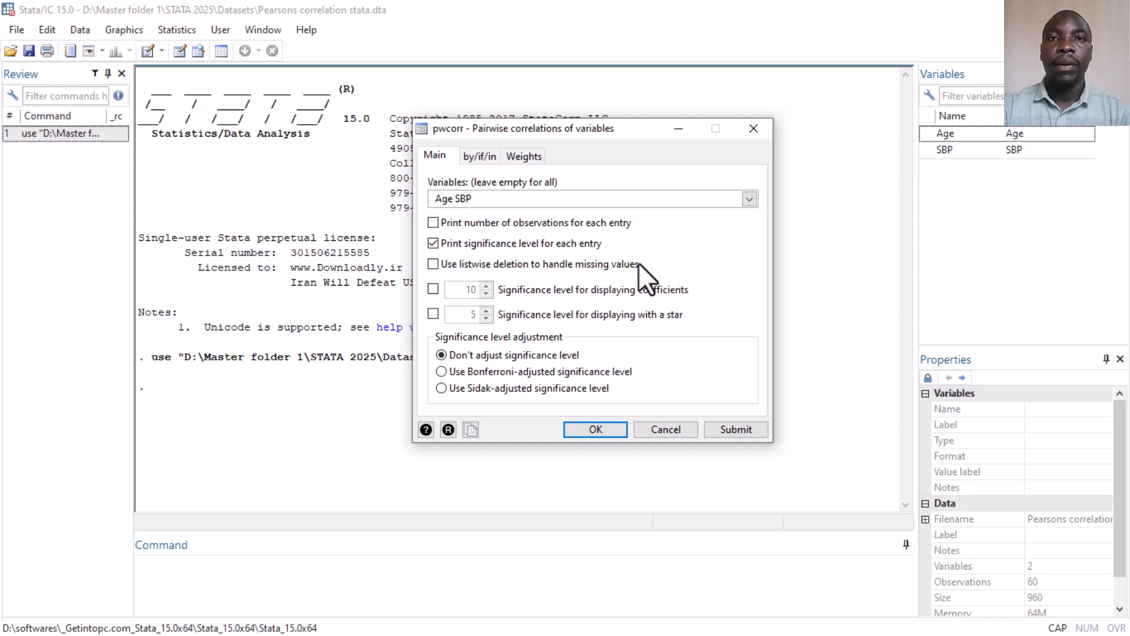
{"action": "left_click", "coordinate": [433, 314]}
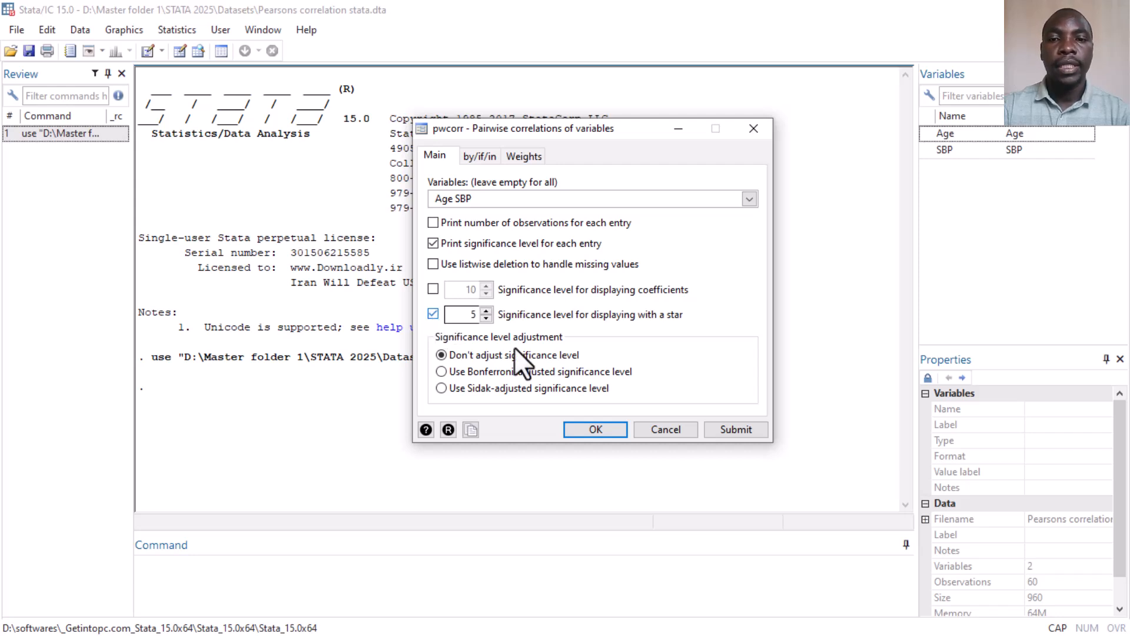
{"action": "left_click", "coordinate": [605, 429]}
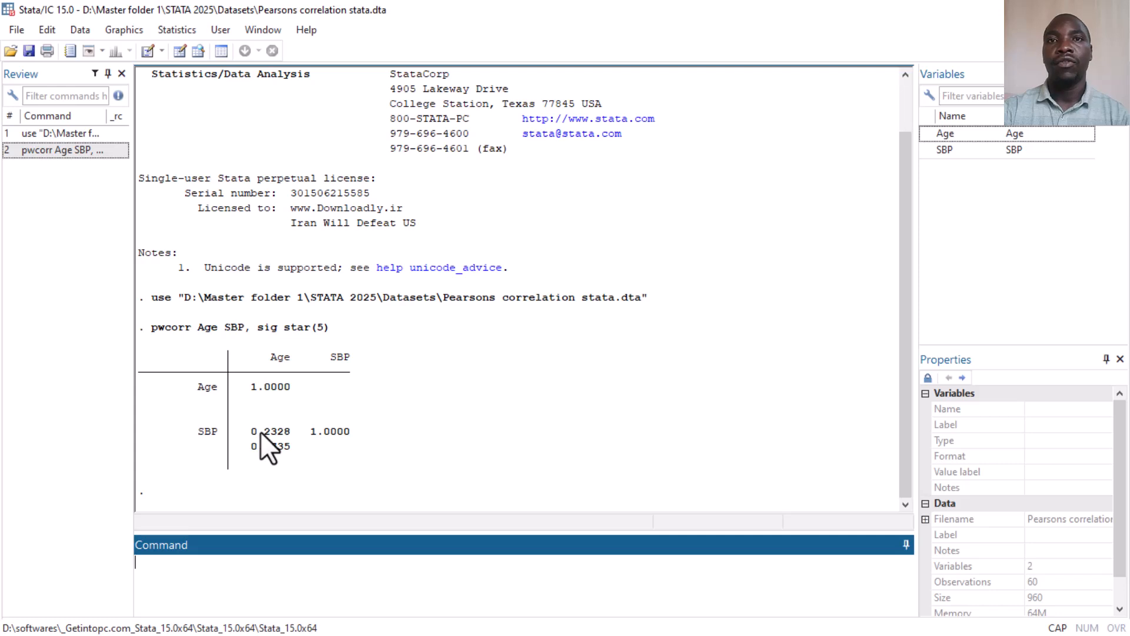
Step: Define a scatter plot in a new twoway graph with SBP as the Y variable and Age as the X variable
{"action": "left_click", "coordinate": [340, 138]}
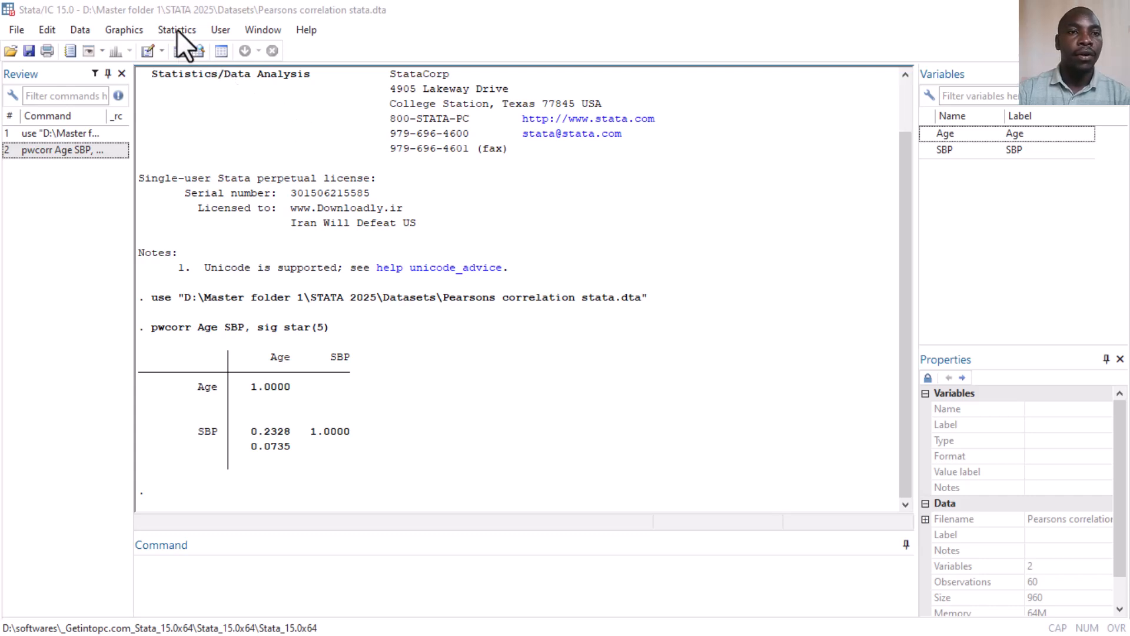
{"action": "left_click", "coordinate": [140, 29]}
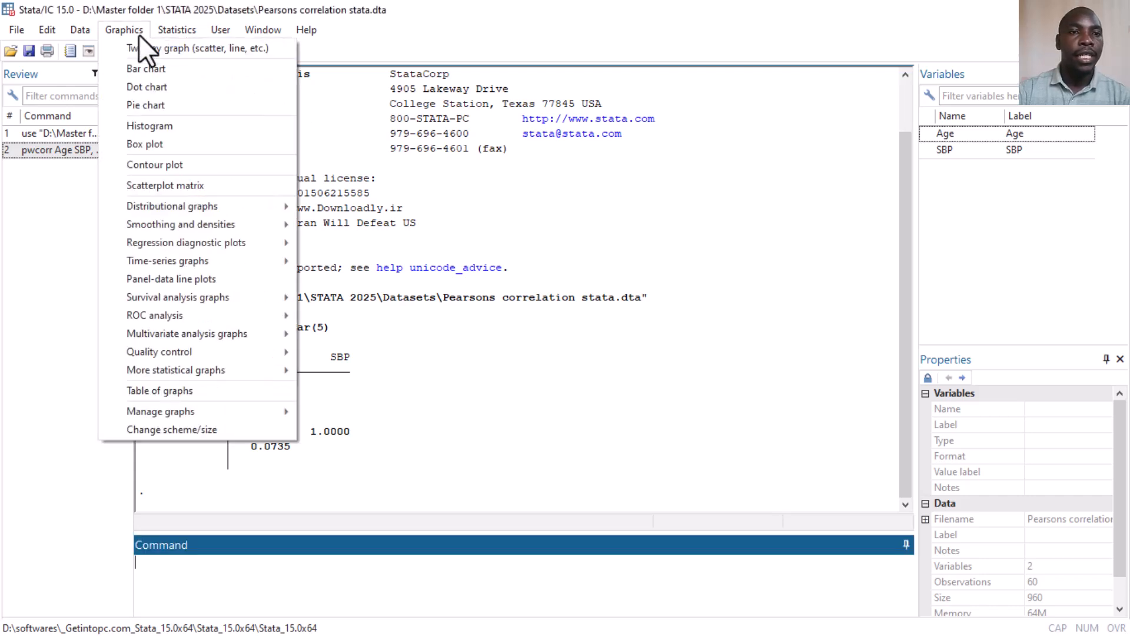
{"action": "left_click", "coordinate": [185, 47]}
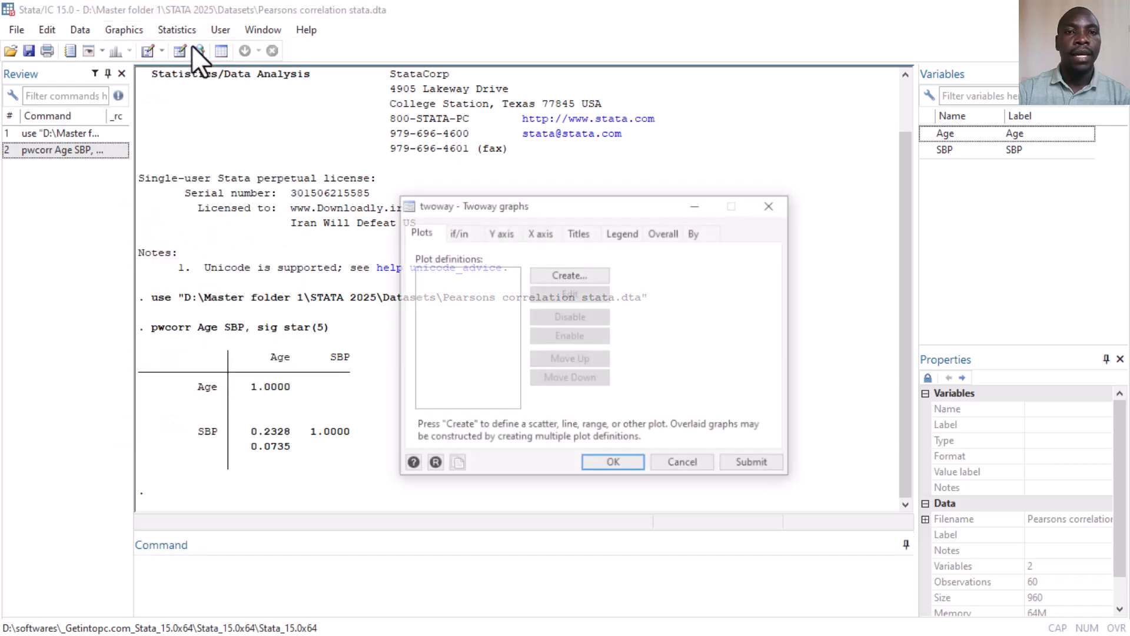
{"action": "left_click", "coordinate": [573, 273]}
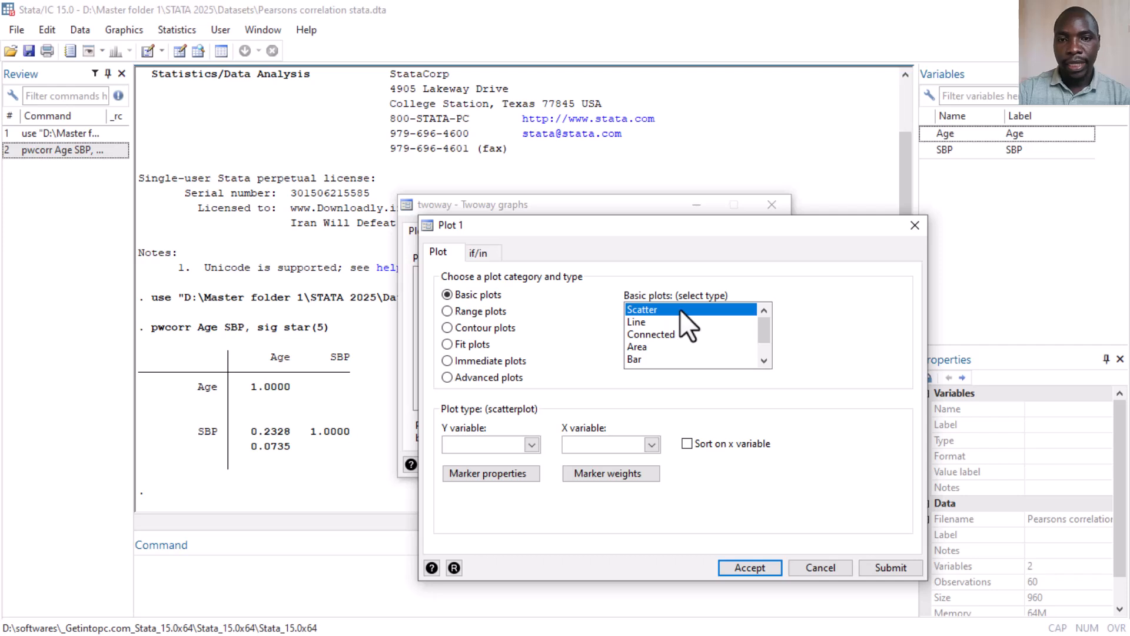
{"action": "left_click", "coordinate": [531, 446]}
{"action": "left_click", "coordinate": [495, 471]}
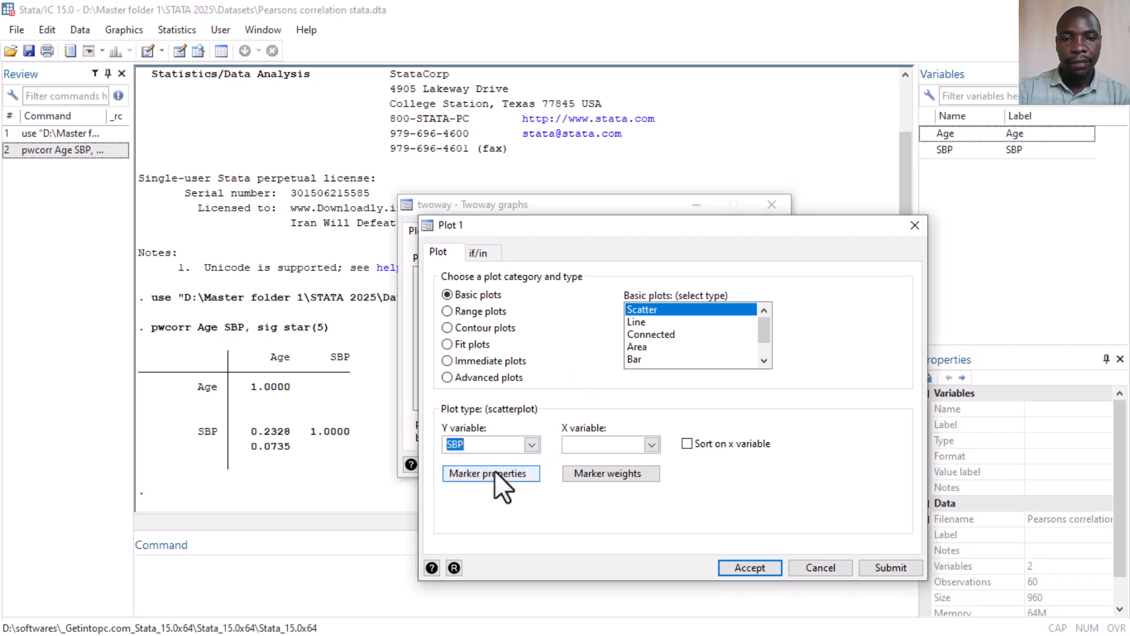
{"action": "left_click", "coordinate": [651, 445]}
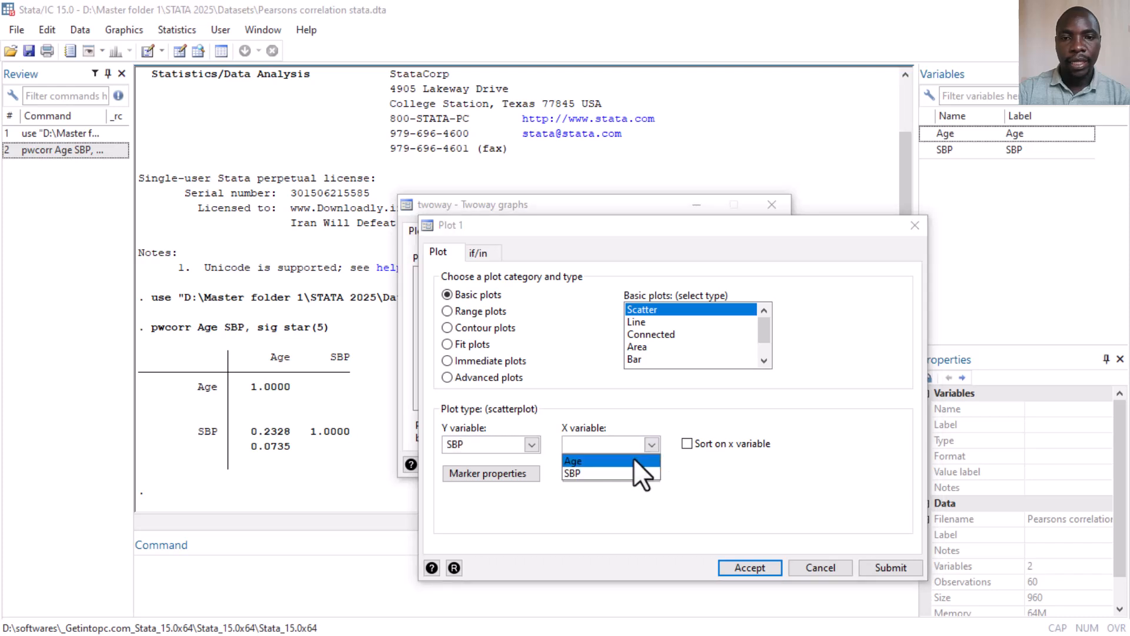
{"action": "left_click", "coordinate": [625, 462]}
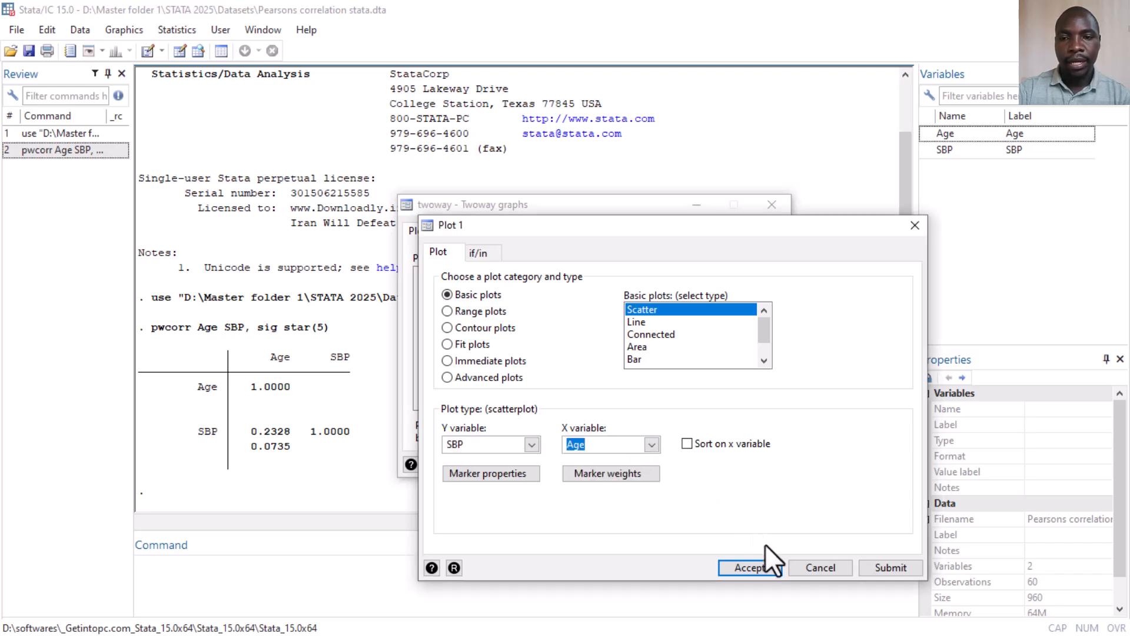
{"action": "left_click", "coordinate": [749, 568]}
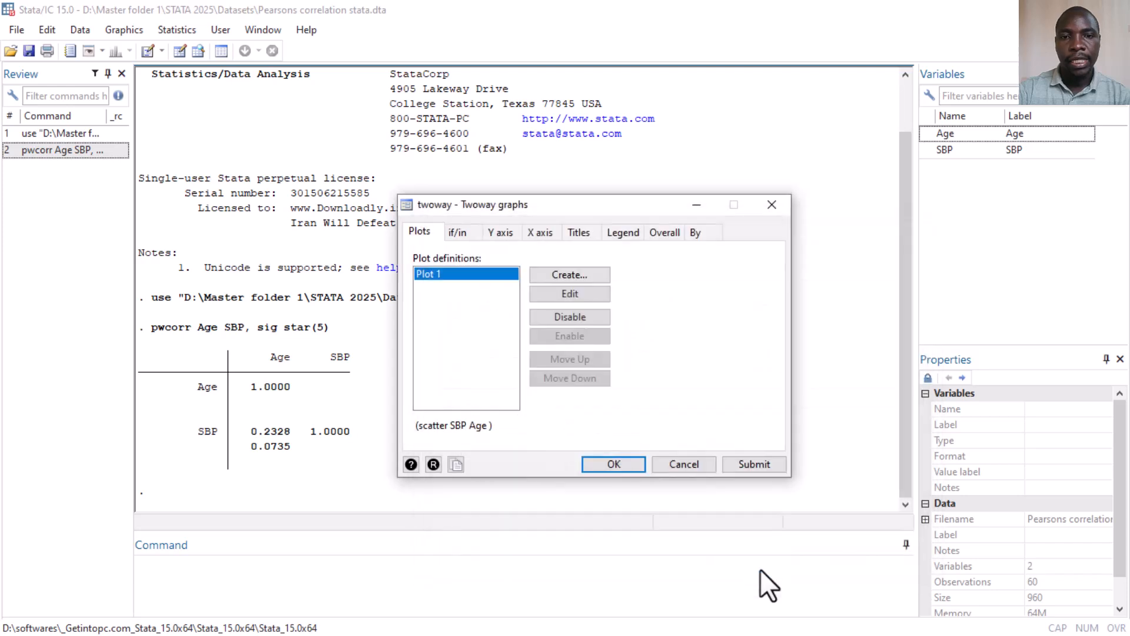
Step: Add a linear prediction fit plot with SBP as Y and Age as X, and generate the combined twoway graph
{"action": "left_click", "coordinate": [562, 273]}
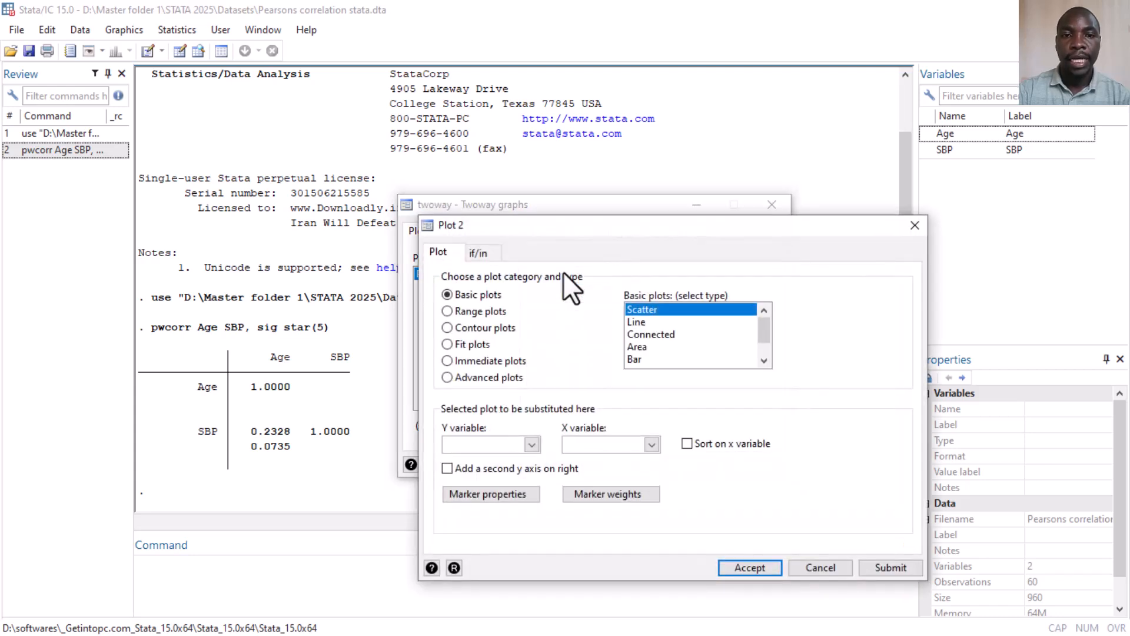
{"action": "left_click", "coordinate": [448, 345]}
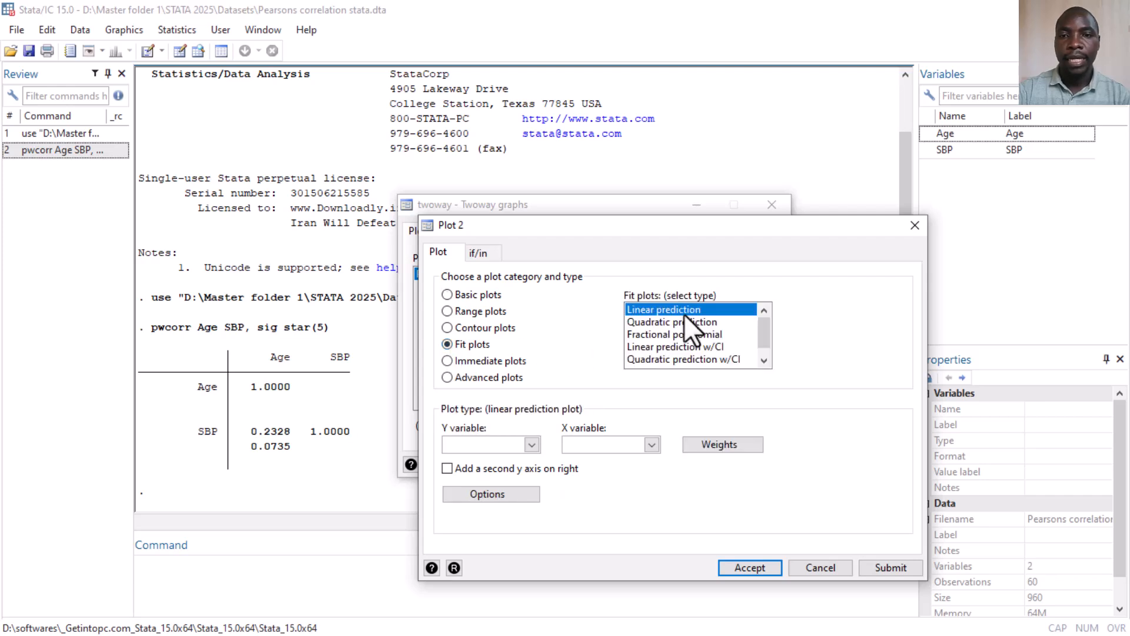
{"action": "left_click", "coordinate": [531, 445]}
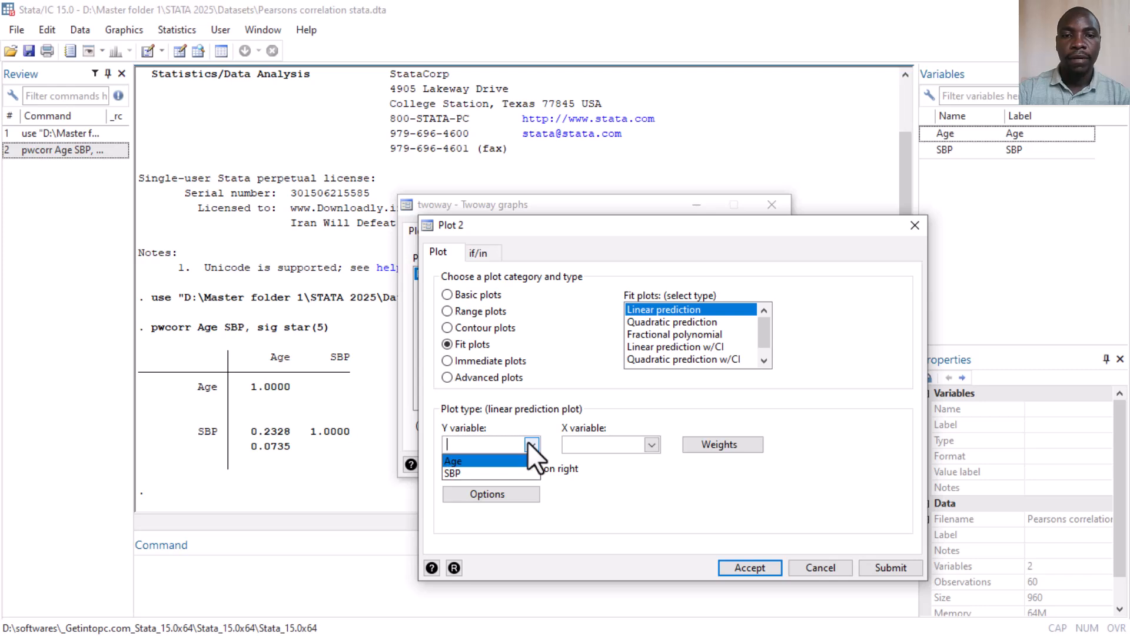
{"action": "left_click", "coordinate": [500, 473]}
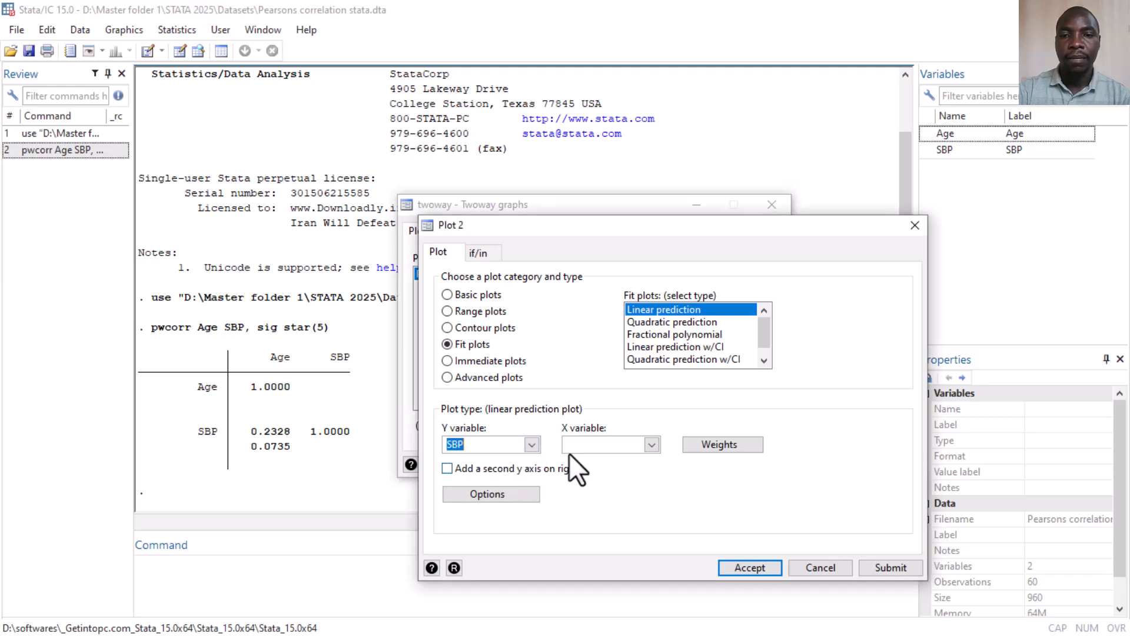
{"action": "left_click", "coordinate": [652, 442]}
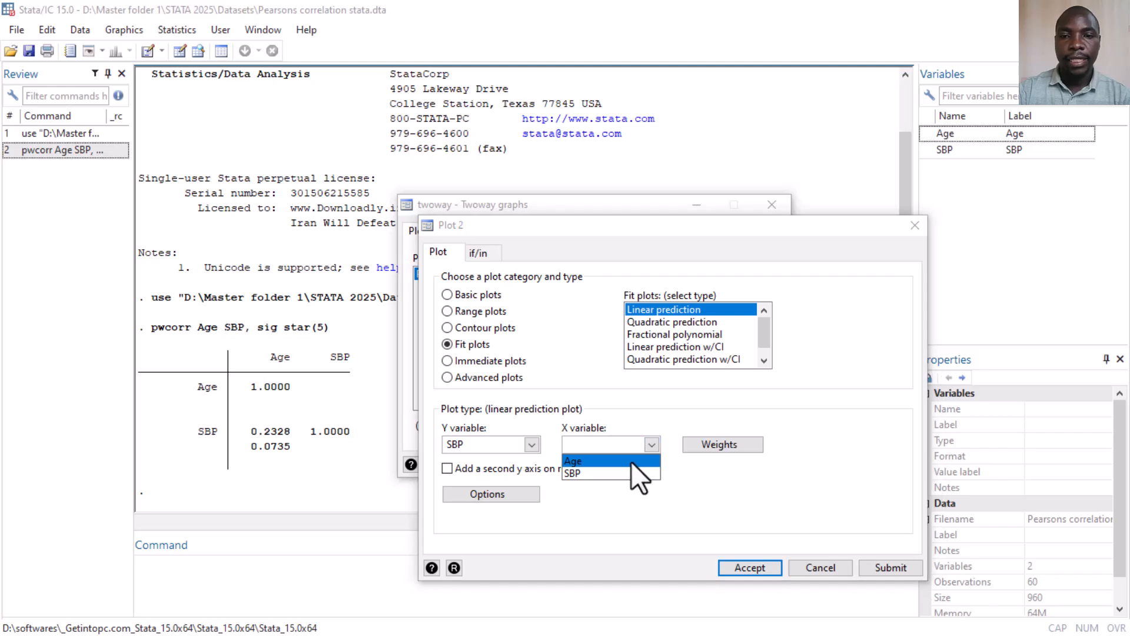
{"action": "left_click", "coordinate": [631, 461]}
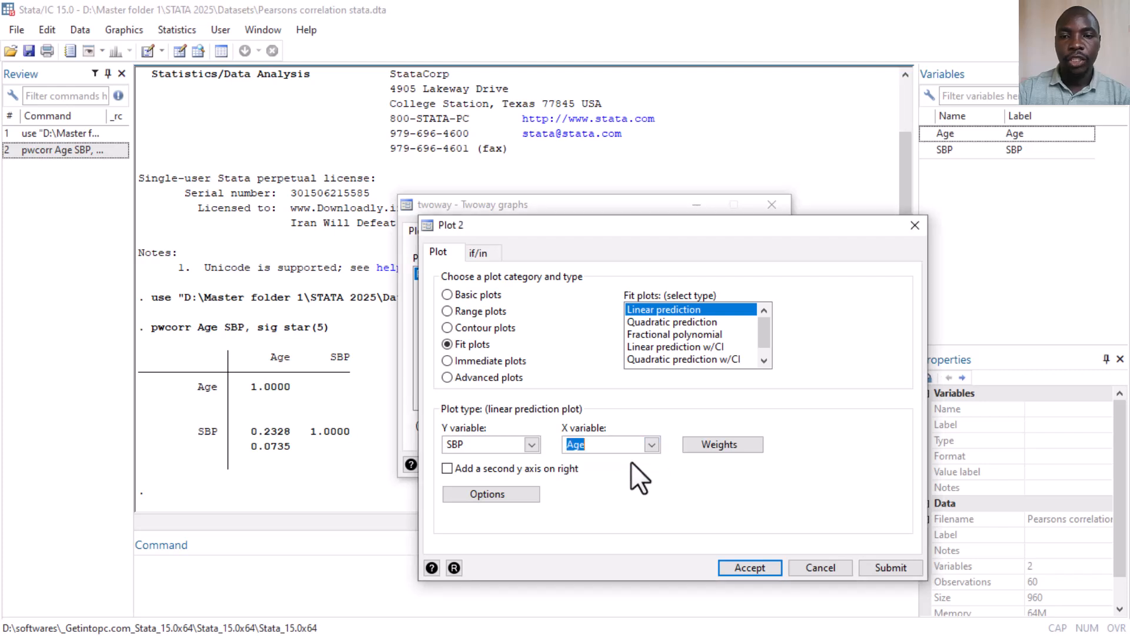
{"action": "left_click", "coordinate": [765, 565]}
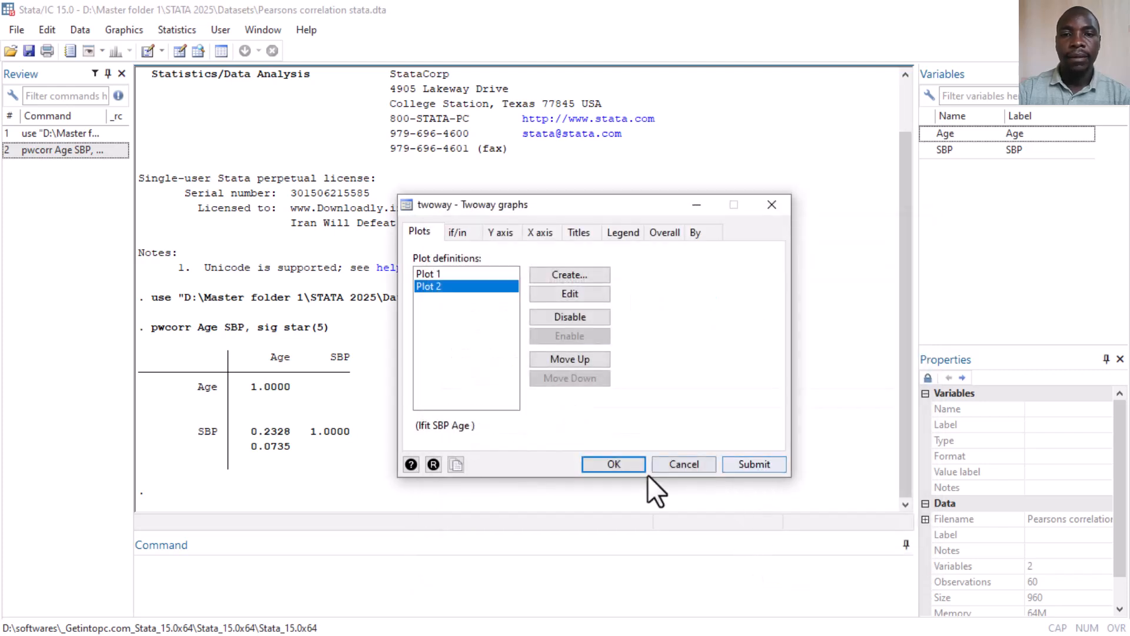
{"action": "left_click", "coordinate": [613, 464]}
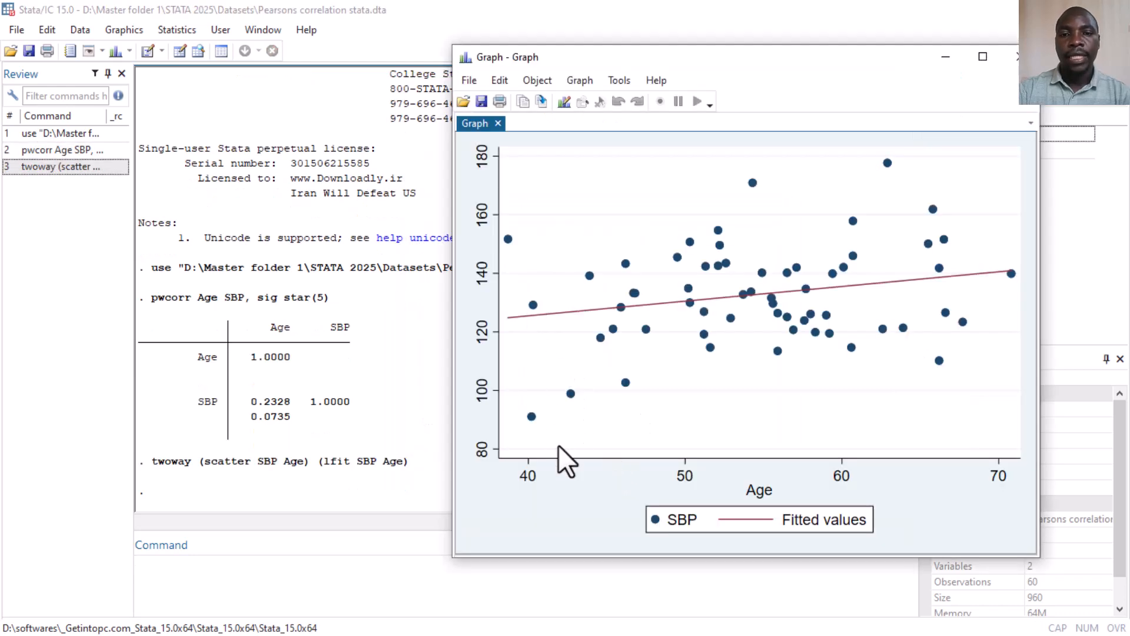